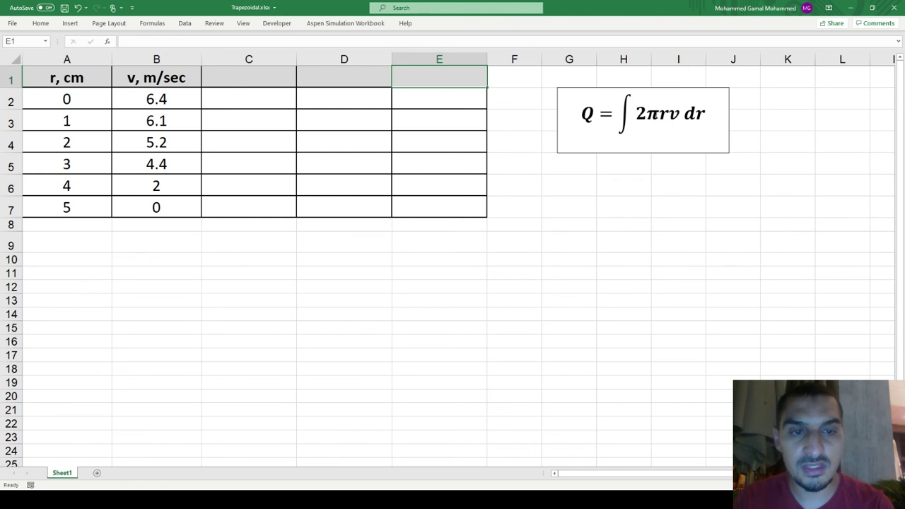
# Move the velocity values from column B into column C, leaving column B empty
pyautogui.click(171, 82)
pyautogui.hotkey('ctrl', 'shift', 'Down')
pyautogui.hotkey('ctrl', 'c')
pyautogui.press('Right')
pyautogui.hotkey('ctrl', 'v')
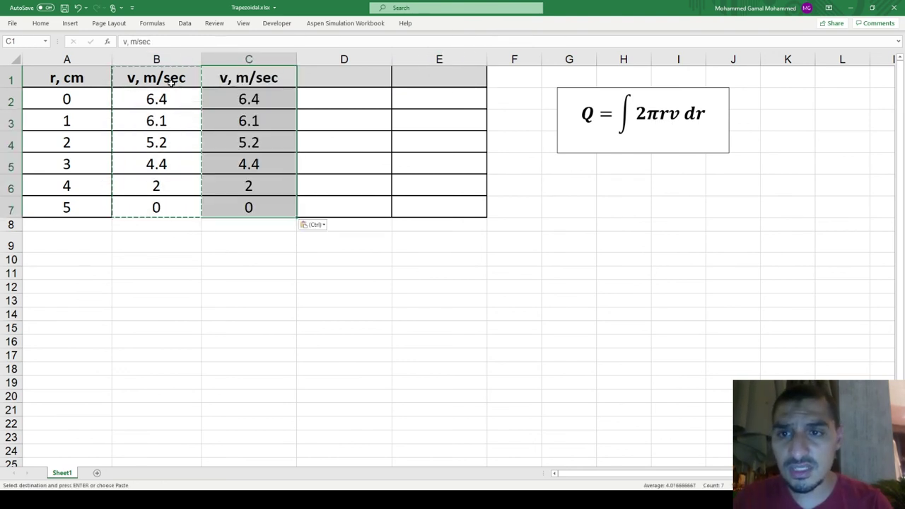
pyautogui.press('Left')
pyautogui.hotkey('ctrl', 'shift', 'Down')
pyautogui.press('Delete')
pyautogui.press('Left')
# Head column B 'r, m' and fill it with =A2/100, giving 0 to 0.05
pyautogui.click(172, 83)
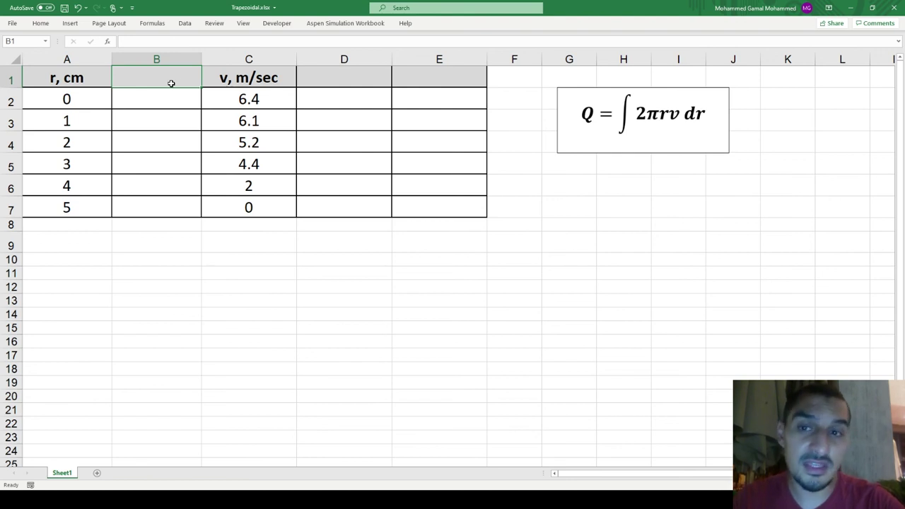
pyautogui.write('r, m')
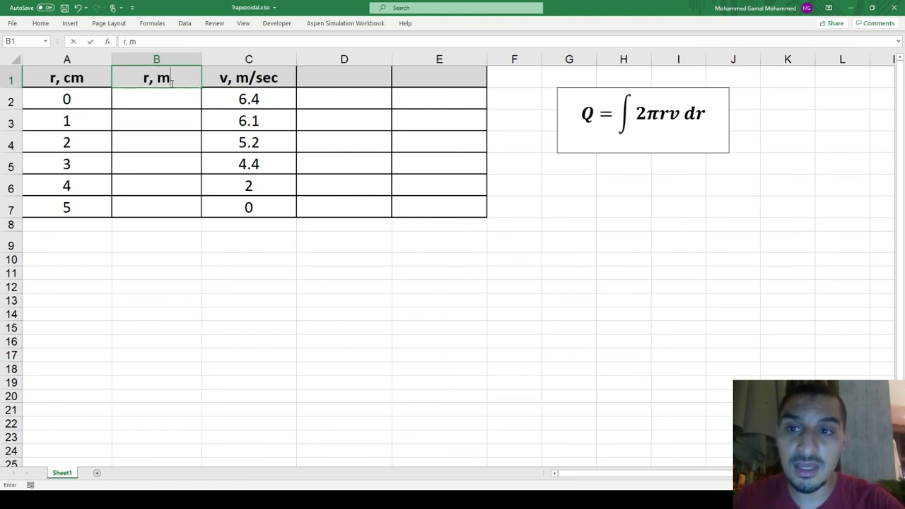
pyautogui.press('Return')
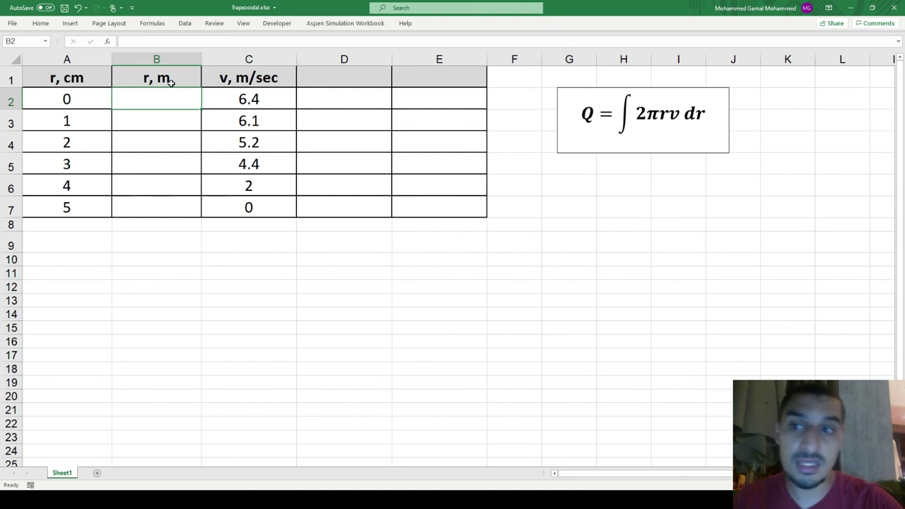
pyautogui.press('Left')
pyautogui.press('Up')
pyautogui.press('Right')
pyautogui.press('Right')
pyautogui.press('Left')
pyautogui.press('Down')
pyautogui.write('=')
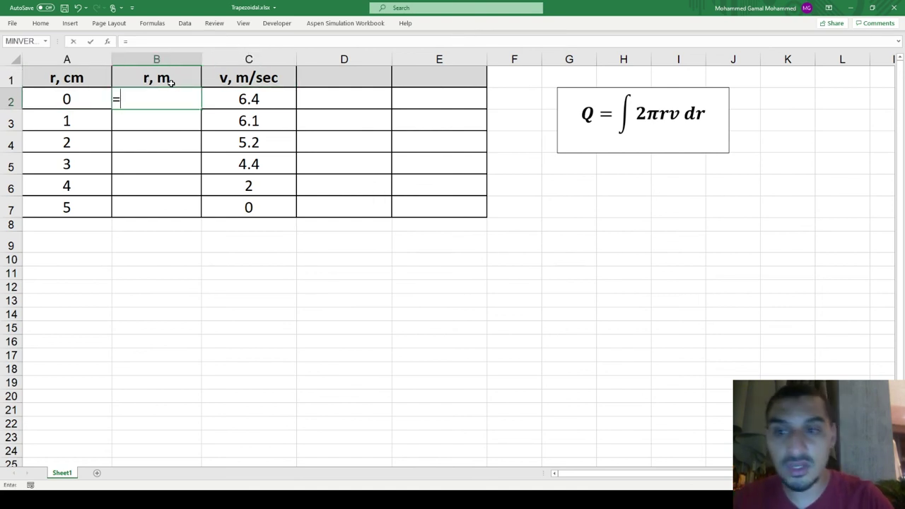
pyautogui.press('Left')
pyautogui.write('/10')
pyautogui.write('0')
pyautogui.press('Return')
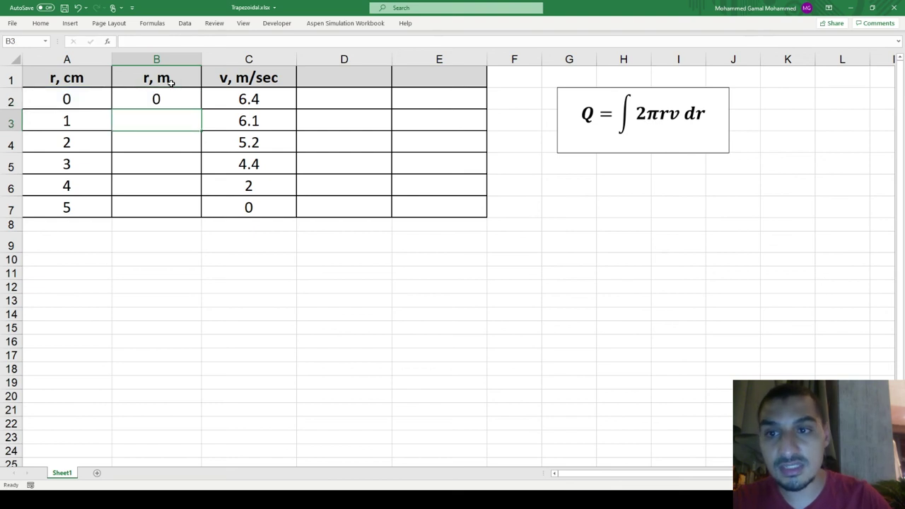
pyautogui.click(177, 92)
pyautogui.doubleClick(202, 109)
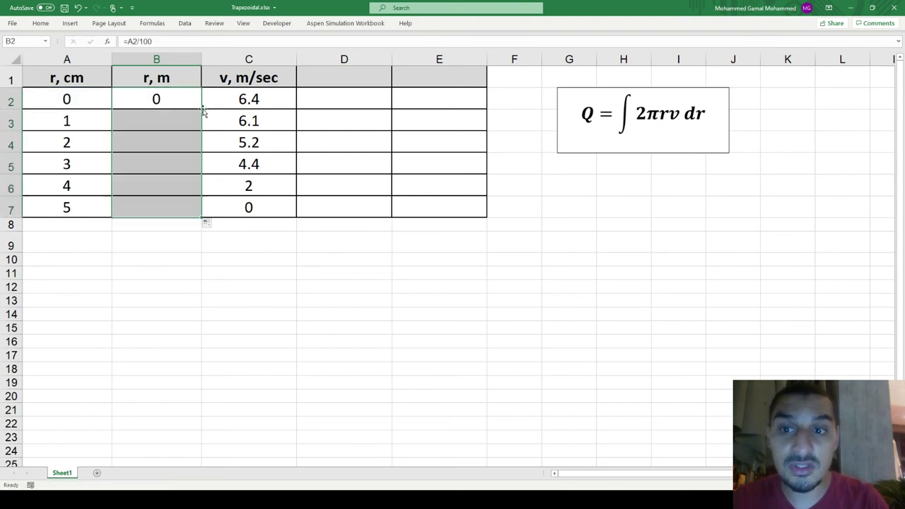
# Review the r, m and velocity columns, ending on the empty D1 heading
pyautogui.press('Up')
pyautogui.press('Right')
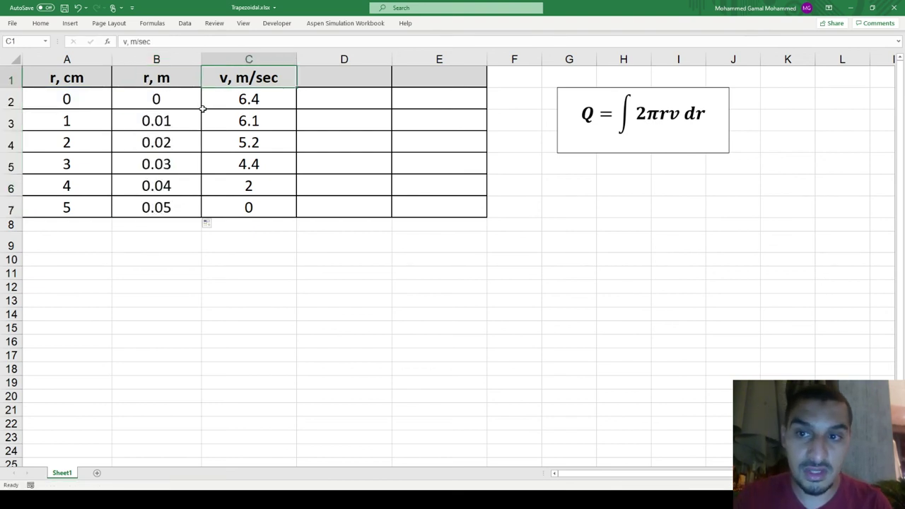
pyautogui.press('Right')
pyautogui.press('Left')
pyautogui.press('Left')
pyautogui.press('Down')
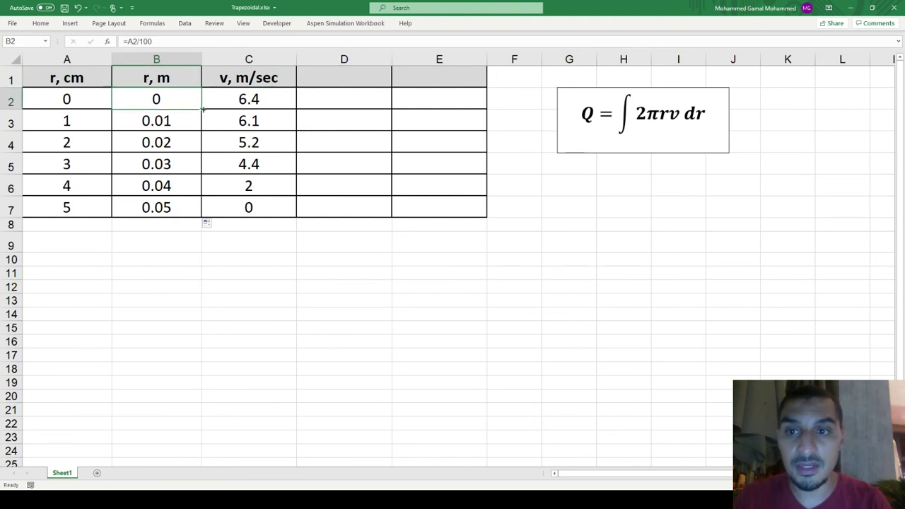
pyautogui.press('Up')
pyautogui.press('Right')
pyautogui.press('Down')
pyautogui.press('Right')
pyautogui.press('Up')
pyautogui.press('Left')
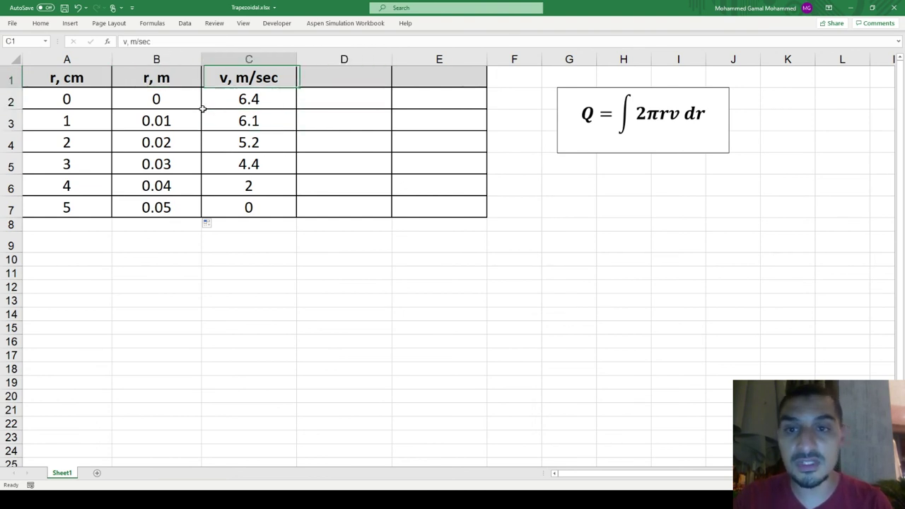
pyautogui.press('Right')
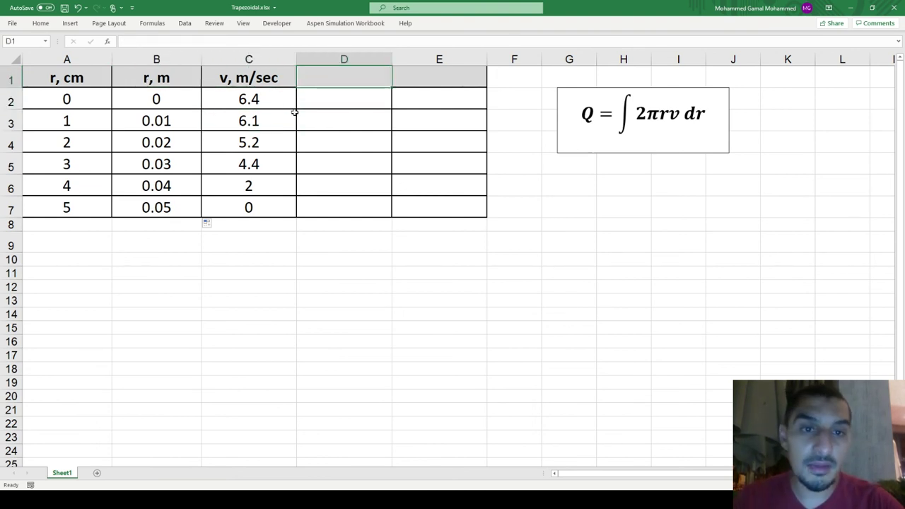
# Head column D 'f(r)' and fill =2*PI()*B2*C2 down through row 7
pyautogui.moveTo(637, 113); pyautogui.dragTo(680, 113)
pyautogui.click(358, 78)
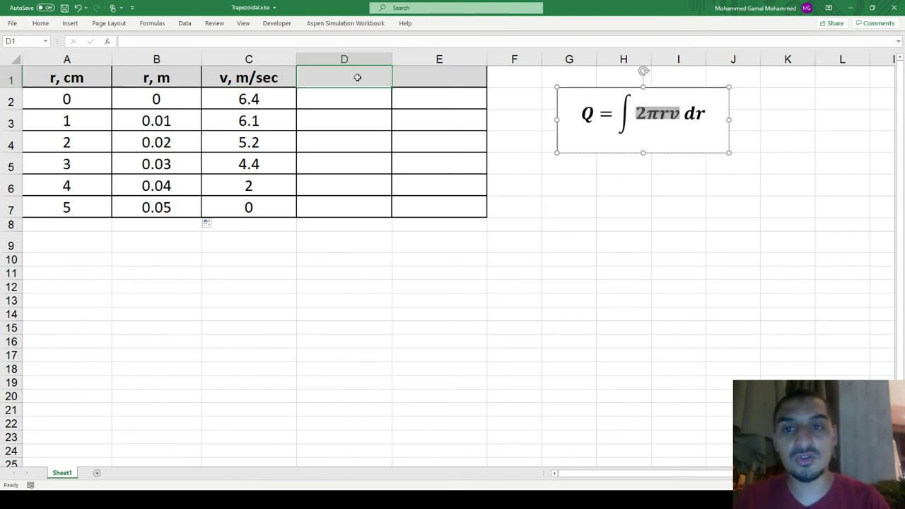
pyautogui.write('f(r)')
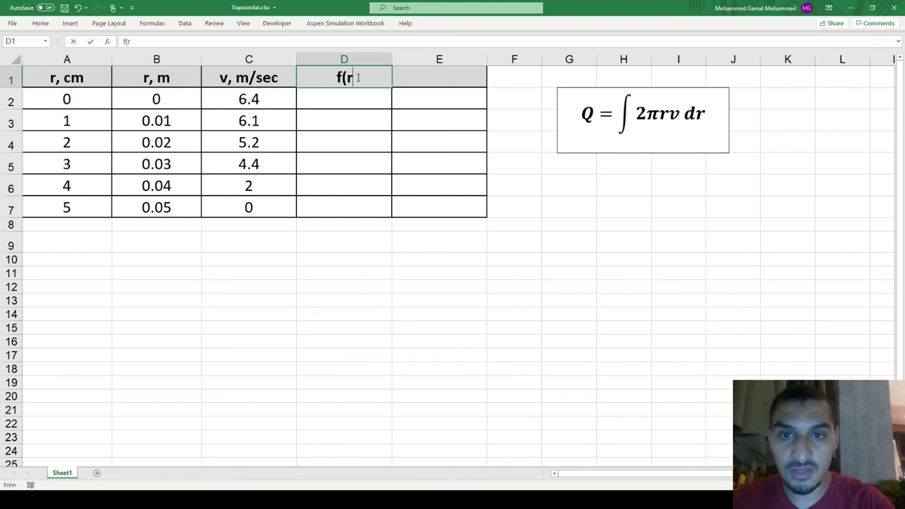
pyautogui.press('Return')
pyautogui.write('=')
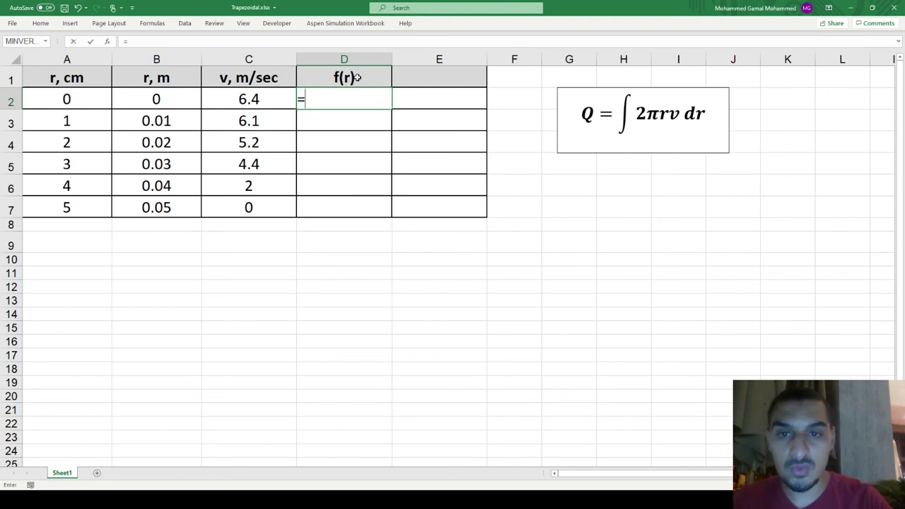
pyautogui.write('2*PI')
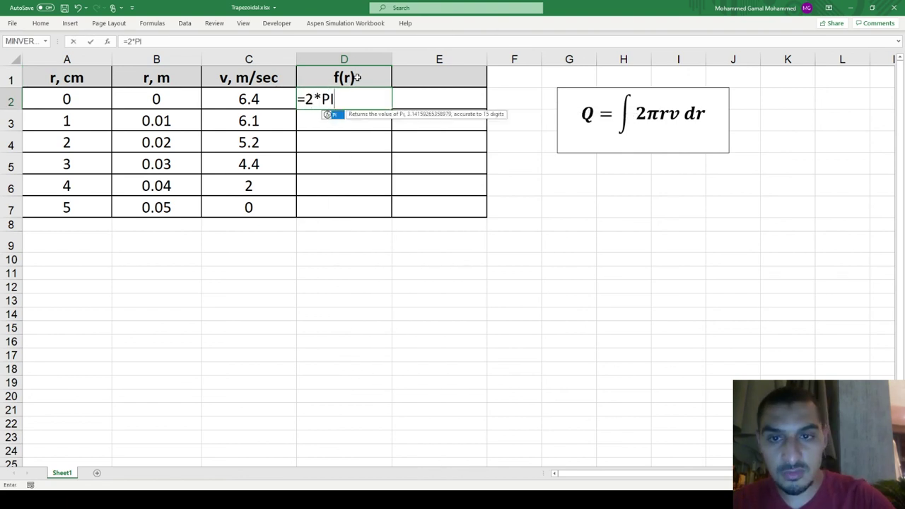
pyautogui.write('()*')
pyautogui.press('Left')
pyautogui.press('Left')
pyautogui.press('Left')
pyautogui.press('Right')
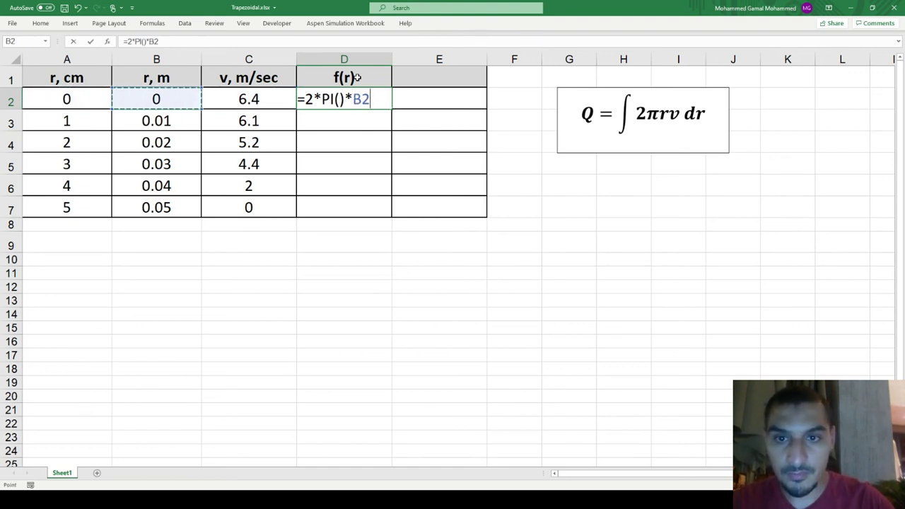
pyautogui.write('*')
pyautogui.press('Left')
pyautogui.press('Return')
pyautogui.press('Up')
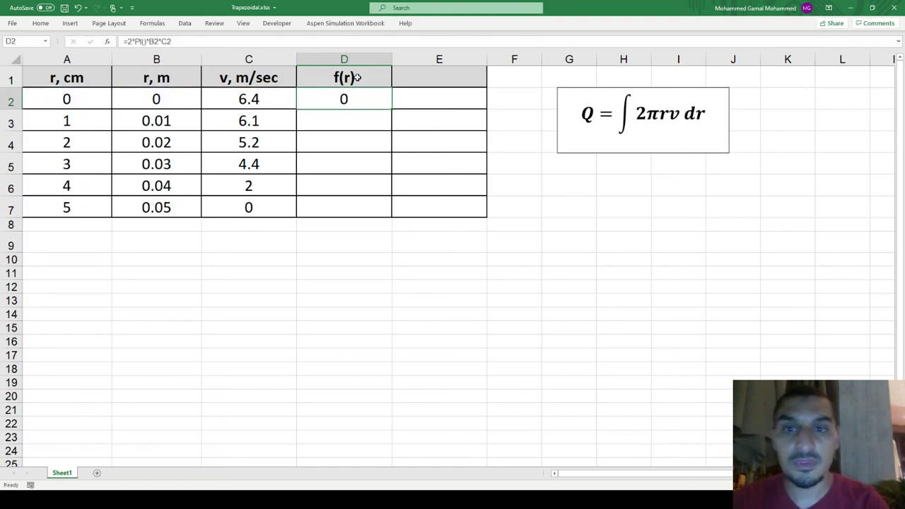
pyautogui.doubleClick(391, 109)
# Check the f(r) formulas in rows 6, 7 and 4, ending at heading E1
pyautogui.doubleClick(356, 185)
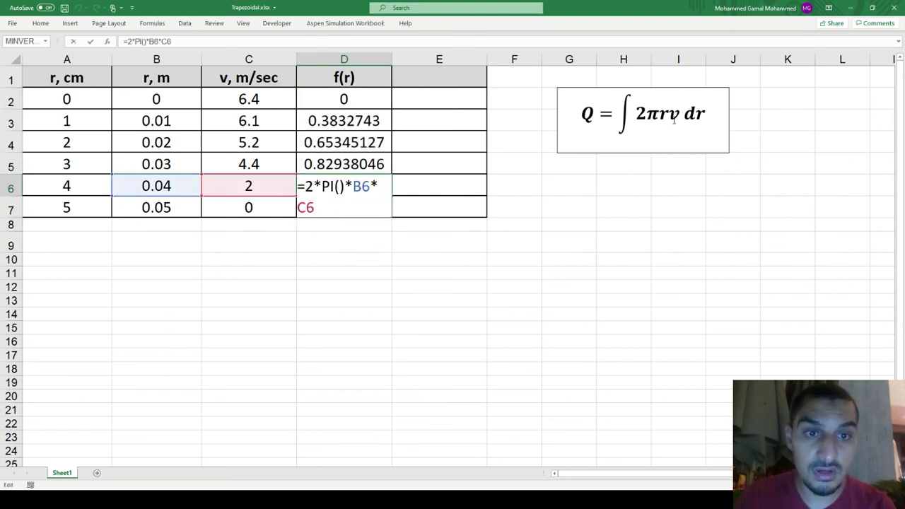
pyautogui.press('Return')
pyautogui.press('F2')
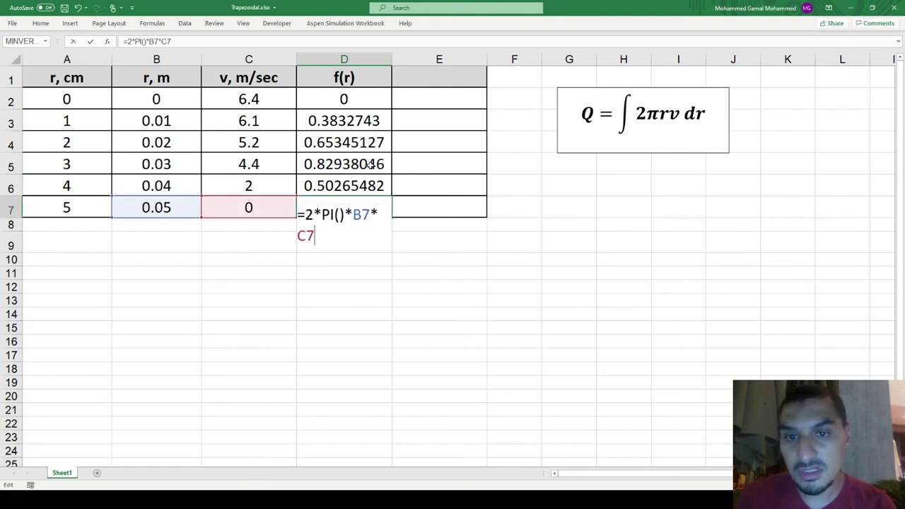
pyautogui.press('Escape')
pyautogui.press('Up')
pyautogui.press('Up')
pyautogui.press('Up')
pyautogui.press('F2')
pyautogui.press('Escape')
pyautogui.press('F2')
pyautogui.press('Escape')
pyautogui.press('Up')
pyautogui.press('Right')
pyautogui.press('Up')
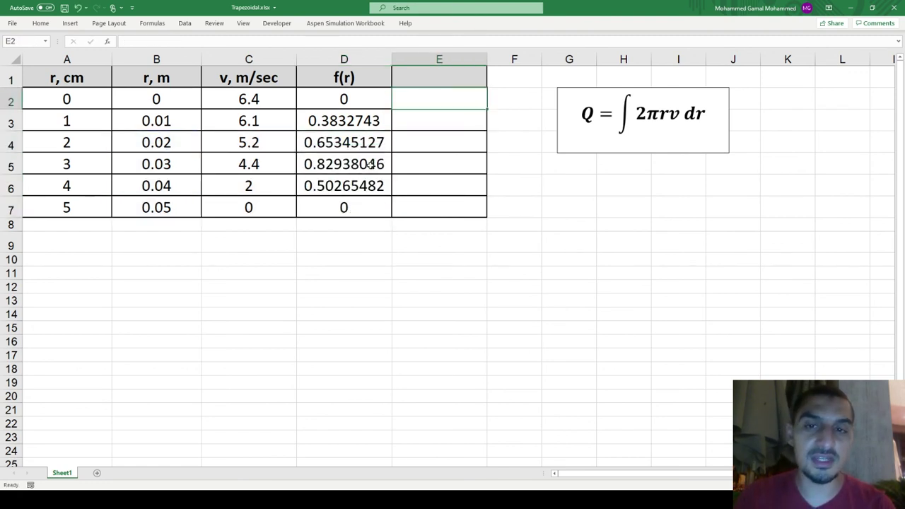
pyautogui.press('Up')
# Enter the heading 'Q' in cell E1
pyautogui.write('Q')
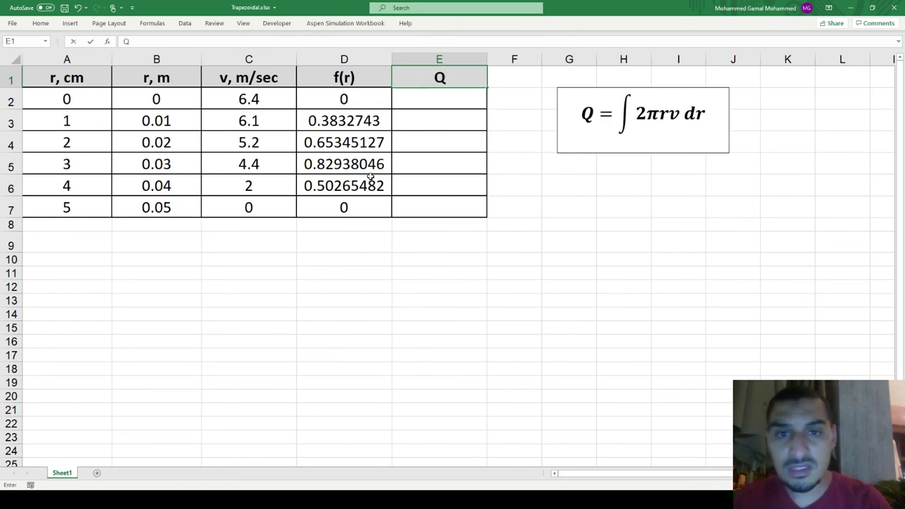
pyautogui.press('Return')
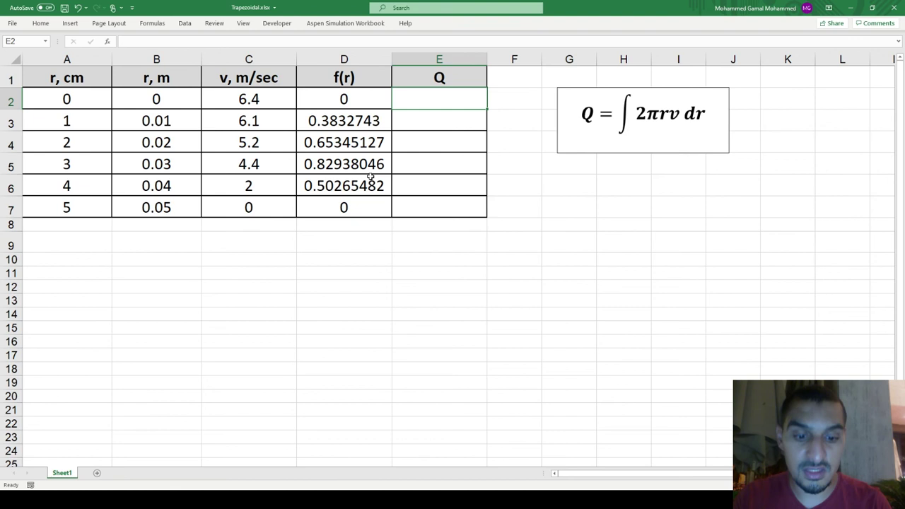
pyautogui.press('Down')
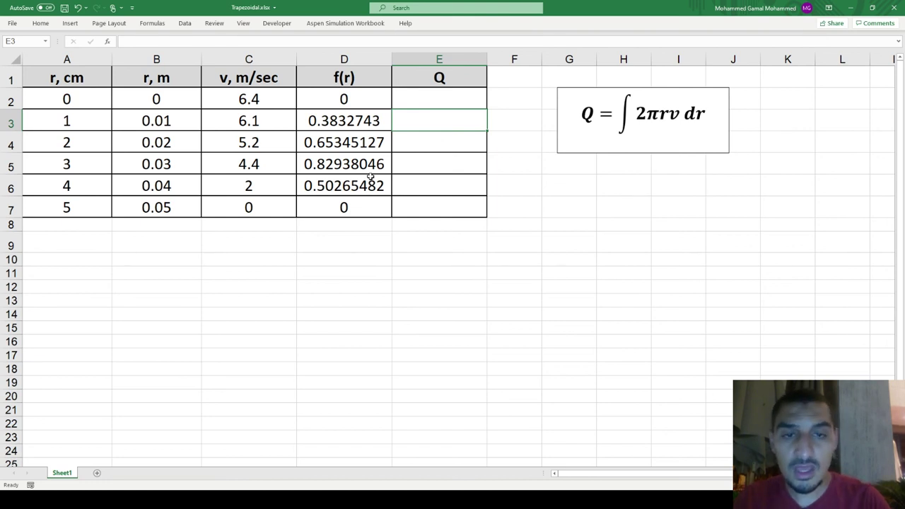
# Bring up the Trapezoidal Rule slide with the A1–A4 area formulas beside the workbook
pyautogui.hotkey('alt', 'Tab')
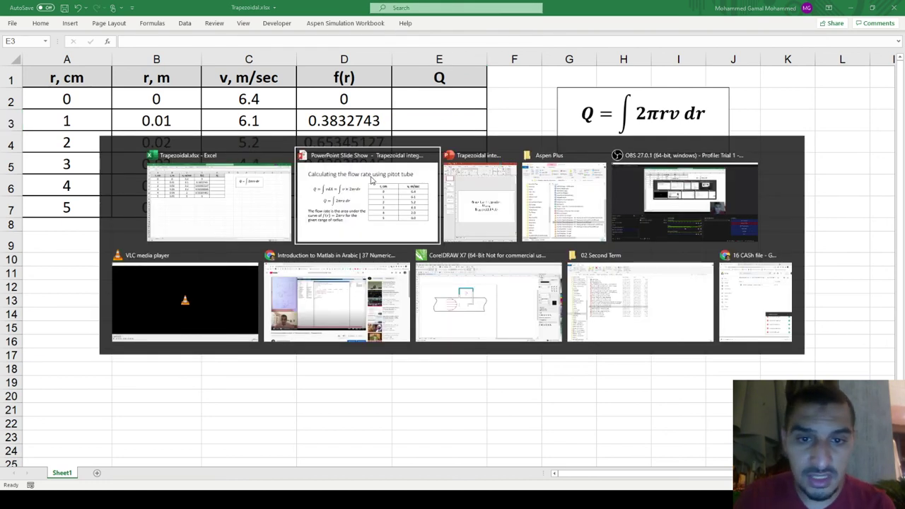
pyautogui.press('Right')
pyautogui.press('Left')
pyautogui.press('Left')
pyautogui.press('Left')
pyautogui.press('Left')
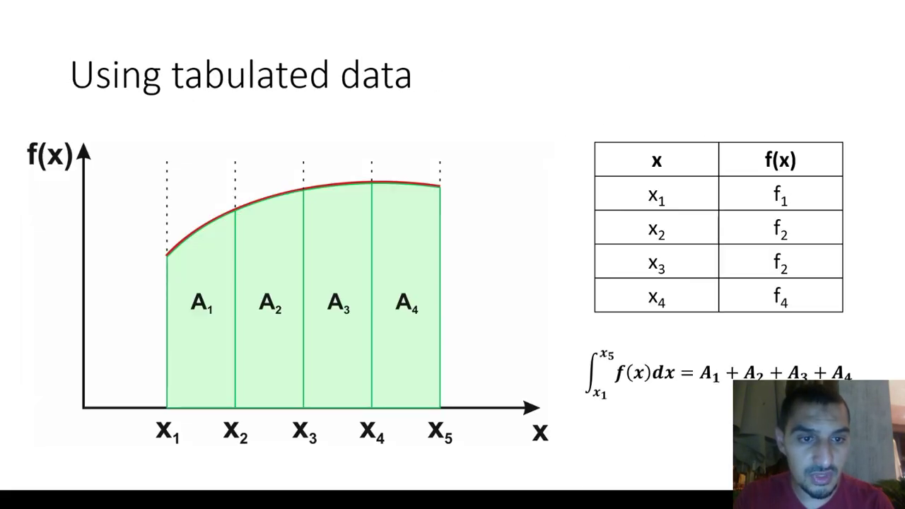
pyautogui.press('Right')
pyautogui.hotkey('alt', 'Tab')
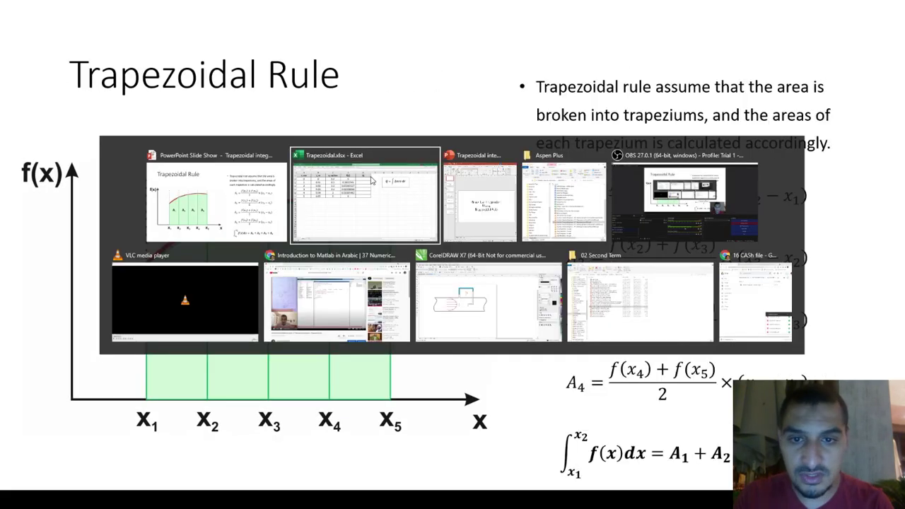
pyautogui.hscroll(2, 371, 176)
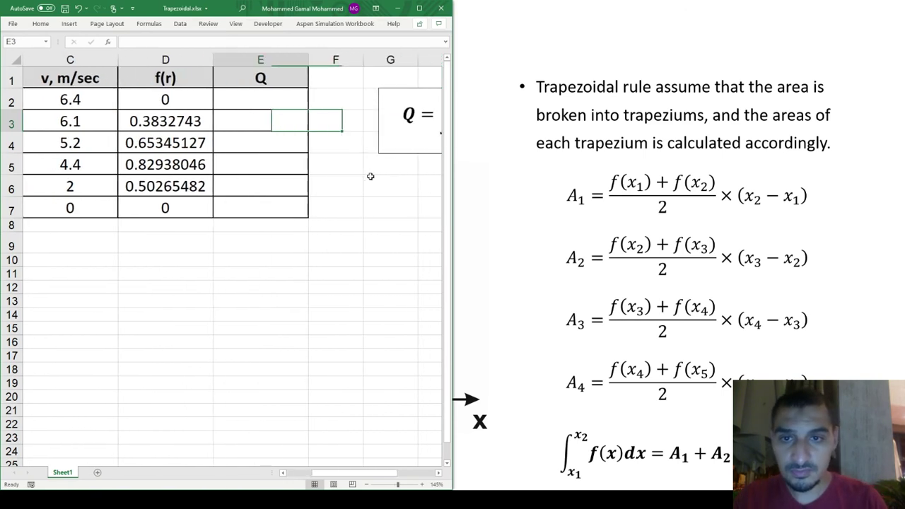
# Enter =(D3+D2)/2*(B3-B2) in E3 and fill it down to E7
pyautogui.press('Up')
pyautogui.scroll(-1, 370, 176)
pyautogui.scroll(-1, 370, 177)
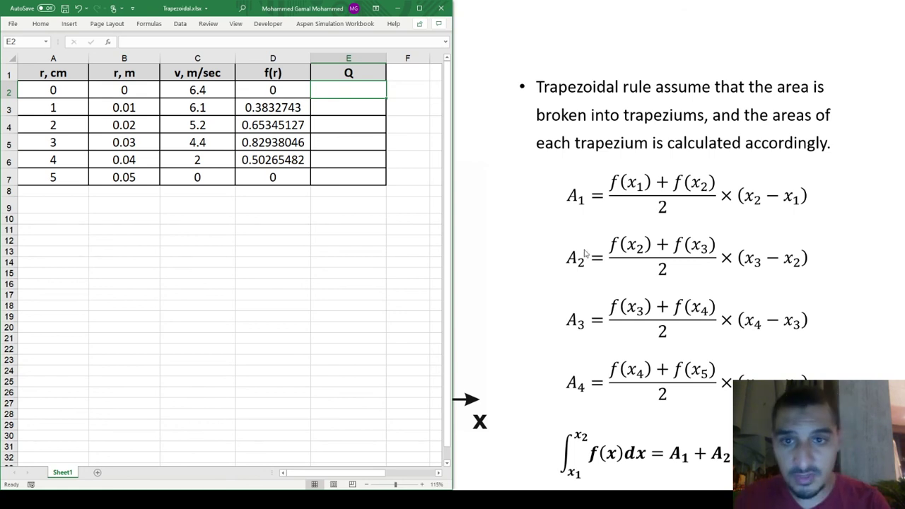
pyautogui.click(346, 74)
pyautogui.click(342, 111)
pyautogui.write('=(')
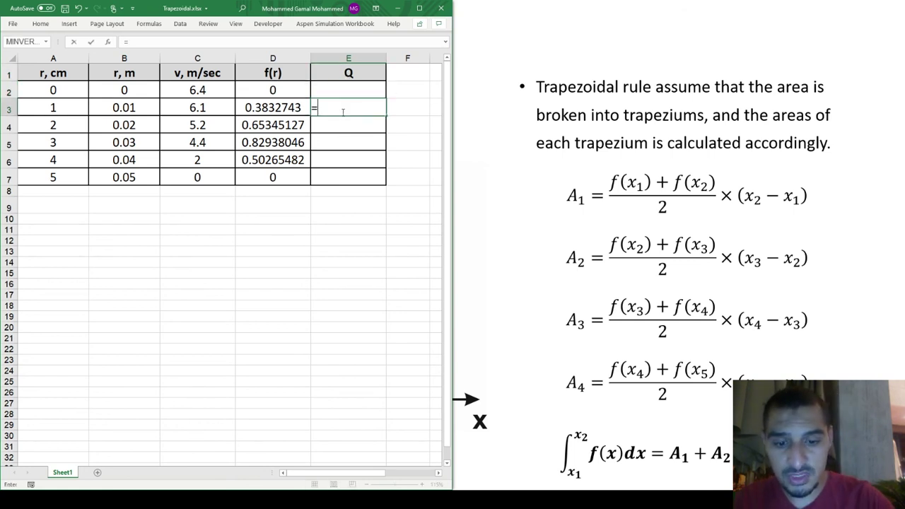
pyautogui.press('Left')
pyautogui.write('+')
pyautogui.press('Left')
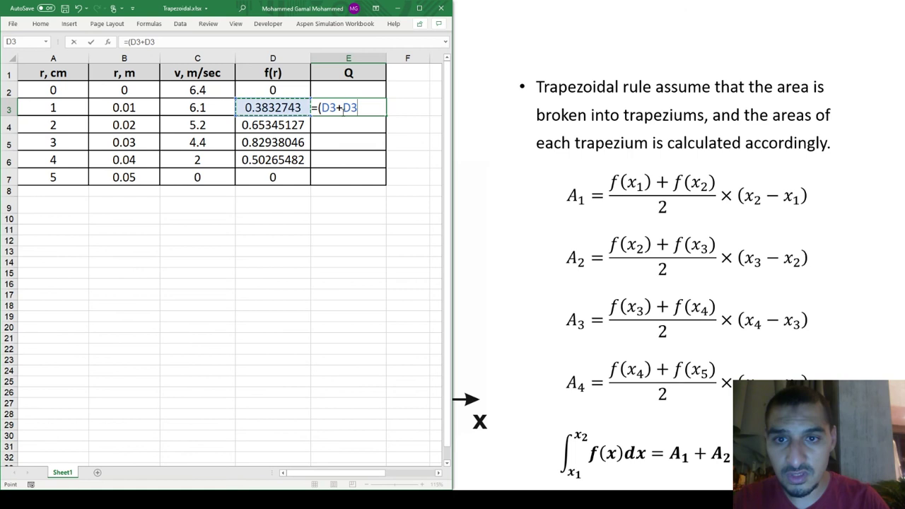
pyautogui.press('Up')
pyautogui.write(')')
pyautogui.write('/')
pyautogui.write('/')
pyautogui.press('BackSpace')
pyautogui.write('2*')
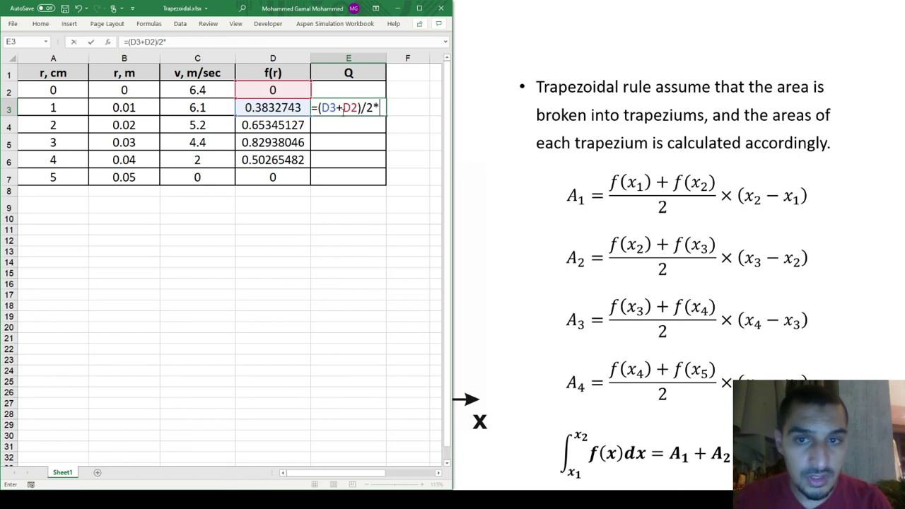
pyautogui.write('(')
pyautogui.press('Left')
pyautogui.press('Left')
pyautogui.press('Left')
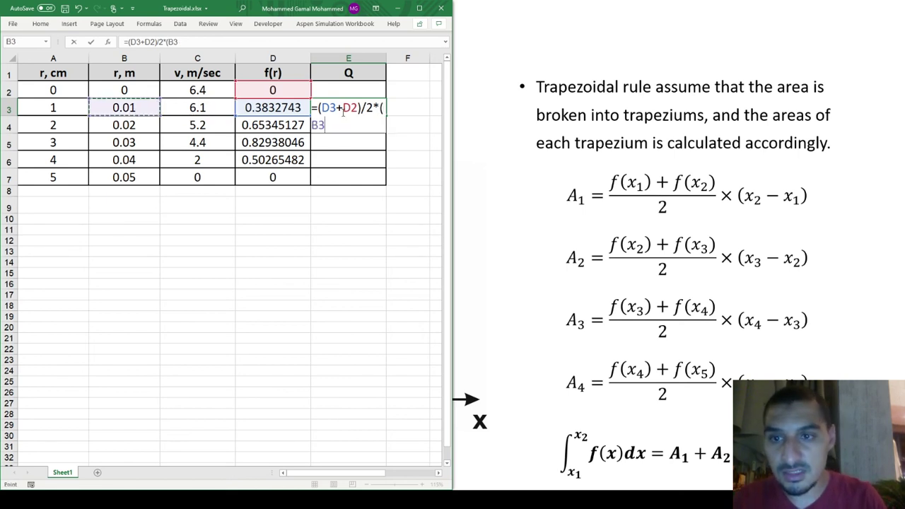
pyautogui.write('-')
pyautogui.press('Left')
pyautogui.press('Left')
pyautogui.press('Left')
pyautogui.press('Up')
pyautogui.write(')')
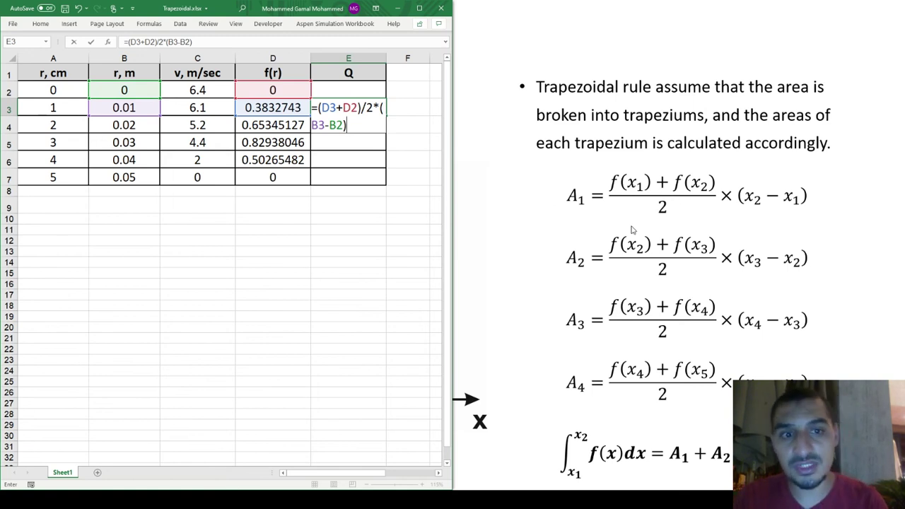
pyautogui.press('Return')
pyautogui.press('Up')
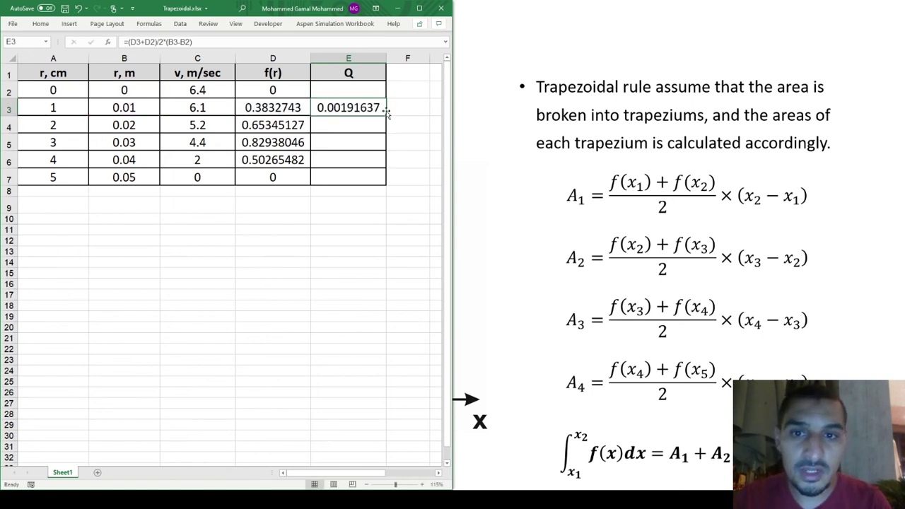
pyautogui.moveTo(386, 114); pyautogui.dragTo(382, 182)
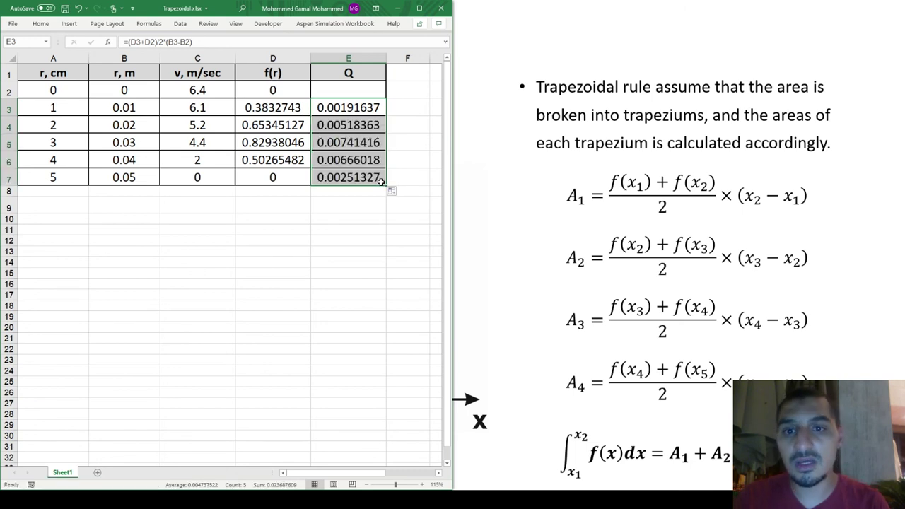
# Verify the trapezoid formulas in E3 and E5–E7, then select D9 for a label
pyautogui.press('Down')
pyautogui.press('Down')
pyautogui.press('Down')
pyautogui.press('Down')
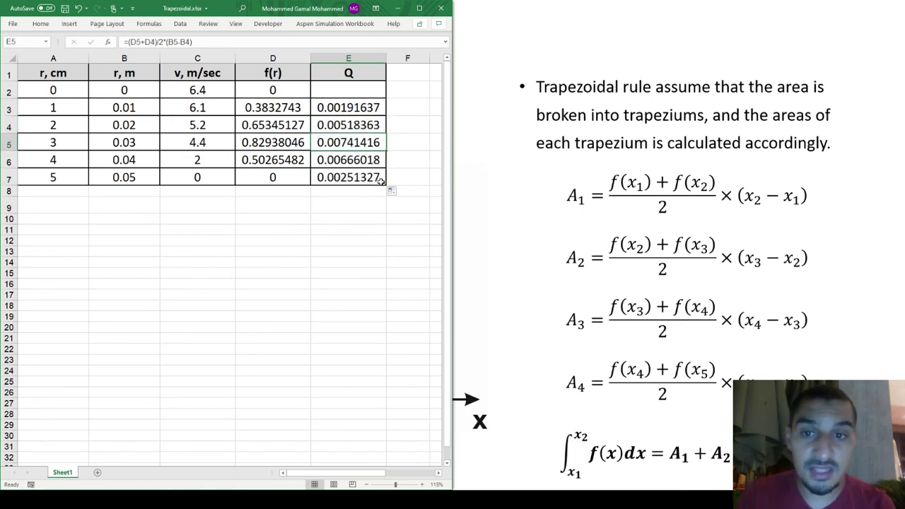
pyautogui.press('F2')
pyautogui.press('Escape')
pyautogui.press('Up')
pyautogui.press('F2')
pyautogui.press('Escape')
pyautogui.press('Up')
pyautogui.press('F2')
pyautogui.press('Escape')
pyautogui.press('Down')
pyautogui.press('Down')
pyautogui.press('Down')
pyautogui.press('Down')
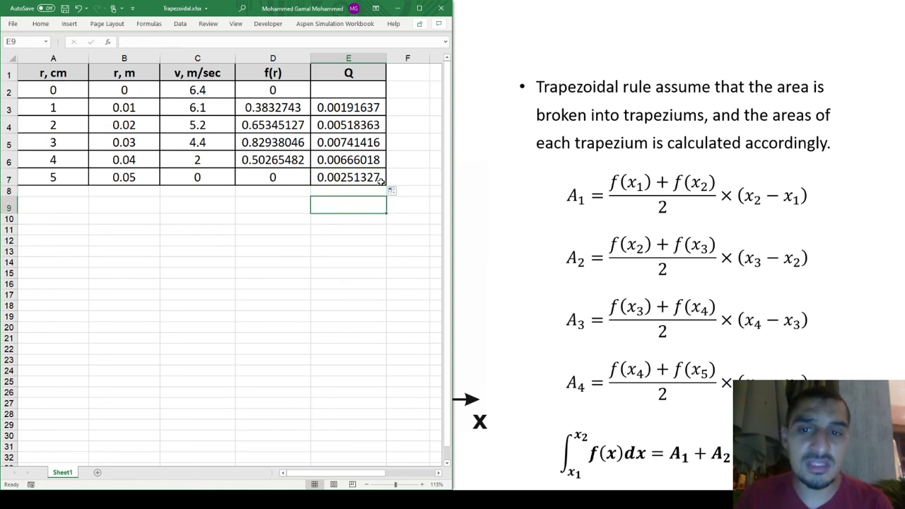
pyautogui.press('Left')
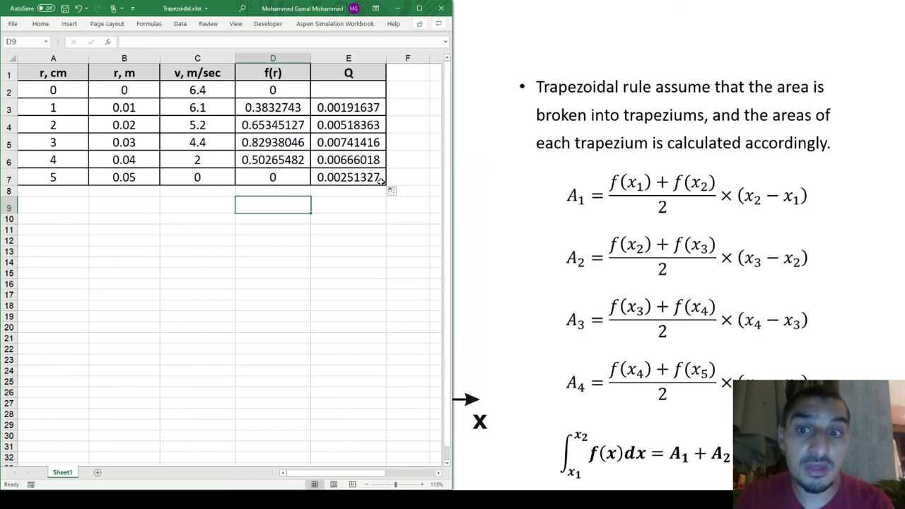
pyautogui.press('Up')
pyautogui.press('Right')
pyautogui.press('Up')
pyautogui.press('Up')
pyautogui.press('Up')
pyautogui.press('Up')
pyautogui.press('Up')
pyautogui.press('F2')
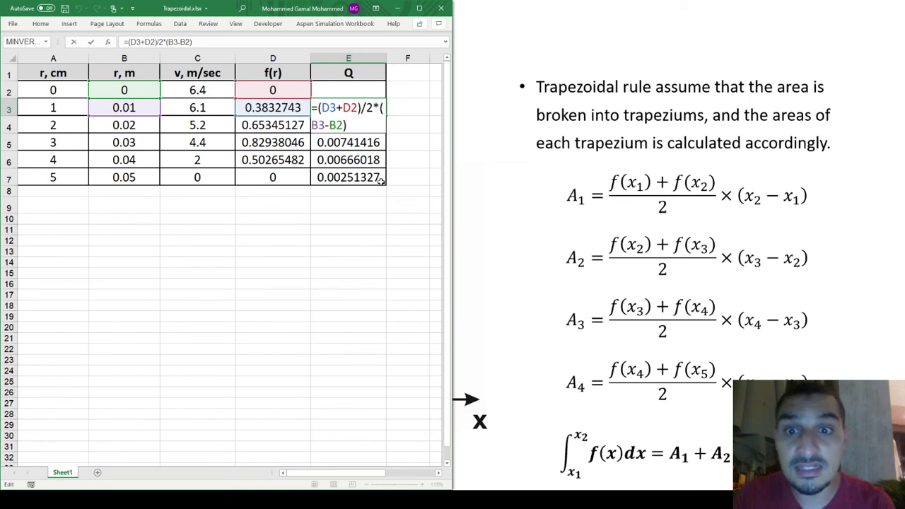
pyautogui.press('Return')
pyautogui.press('Down')
pyautogui.press('Down')
pyautogui.press('Down')
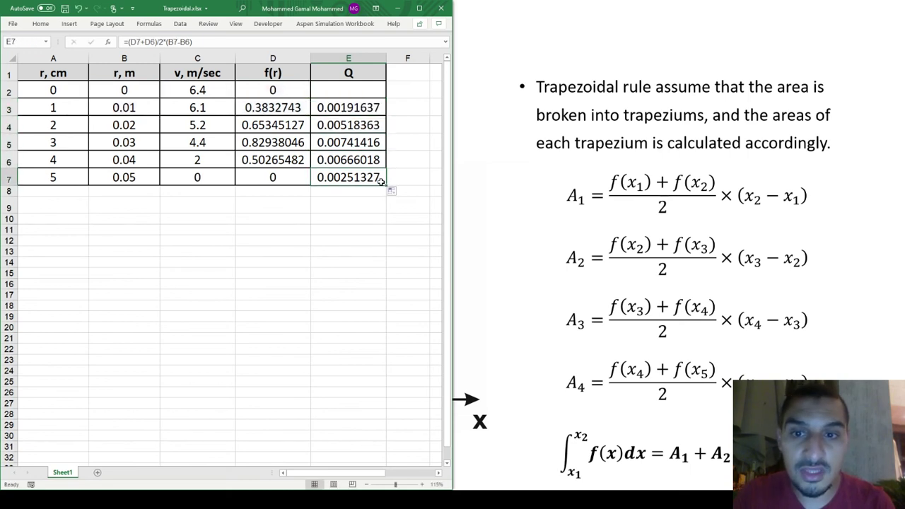
pyautogui.press('Down')
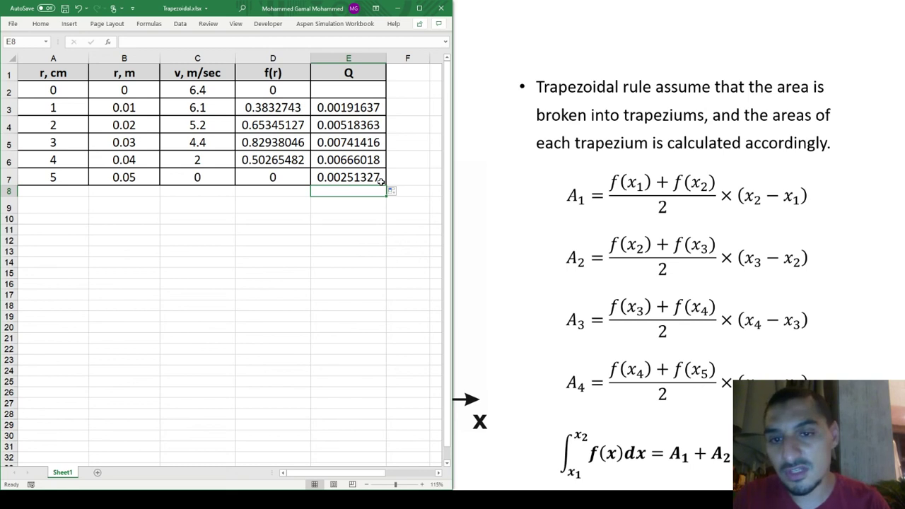
pyautogui.press('Down')
pyautogui.press('Left')
# Label D9 'Q' and put =SUM(E3:E7) in E9, giving 0.02368761
pyautogui.write('Q')
pyautogui.press('Tab')
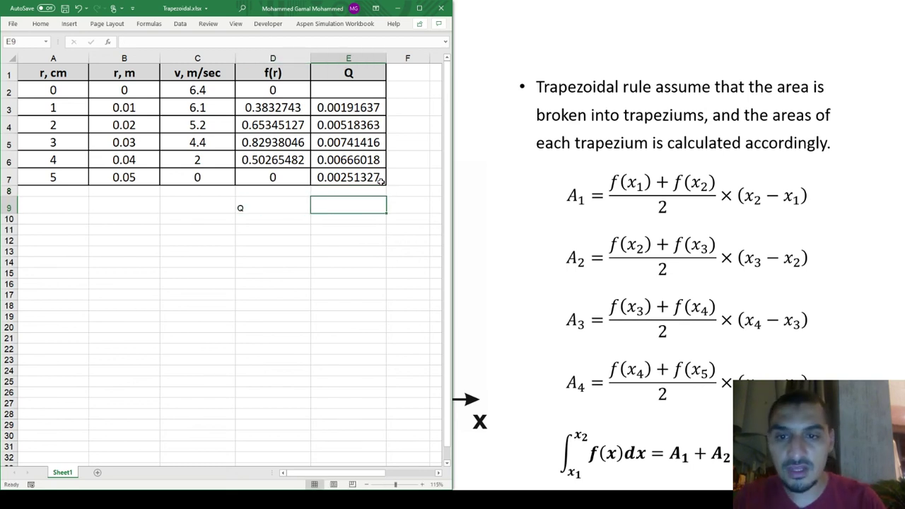
pyautogui.hotkey('alt', '=')
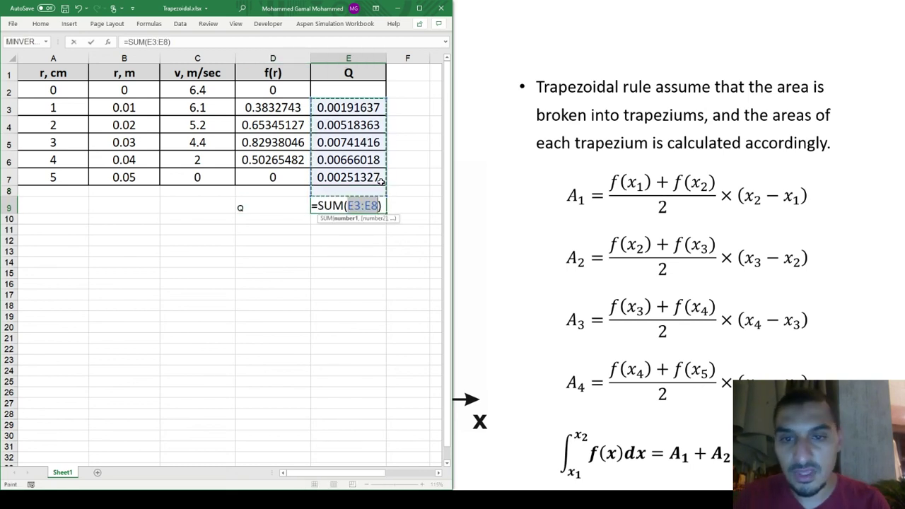
pyautogui.press('Escape')
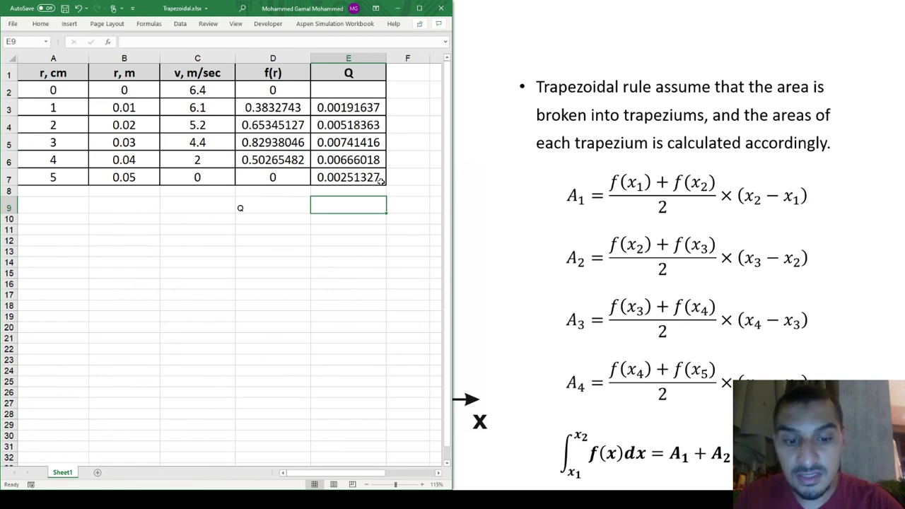
pyautogui.hotkey('alt', '=')
pyautogui.moveTo(380, 182); pyautogui.dragTo(380, 182)
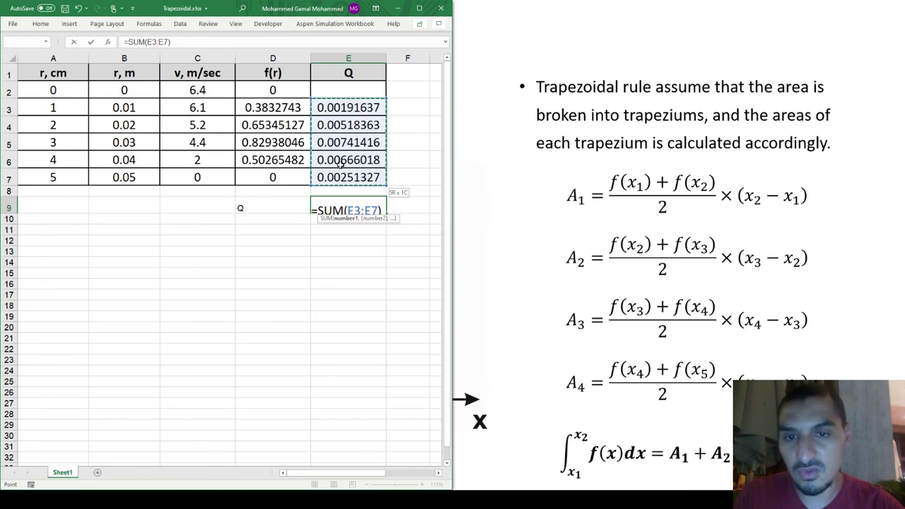
pyautogui.press('Return')
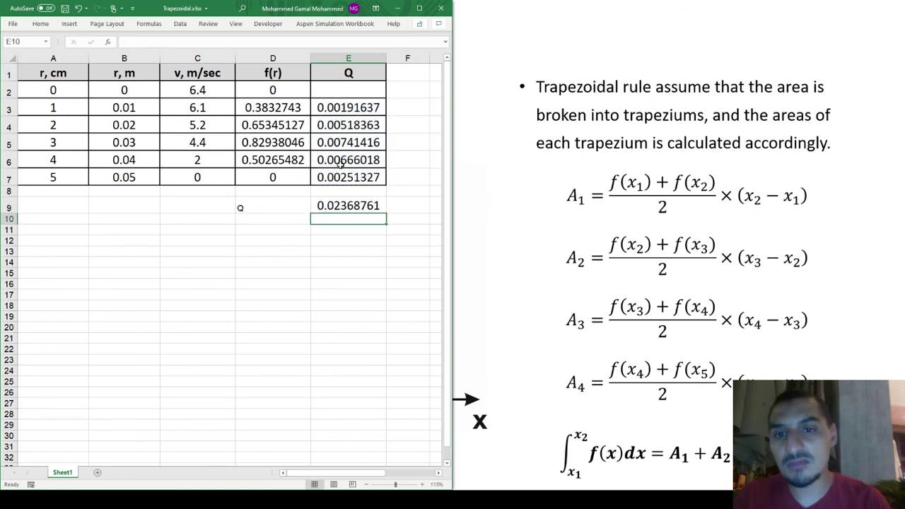
pyautogui.press('Up')
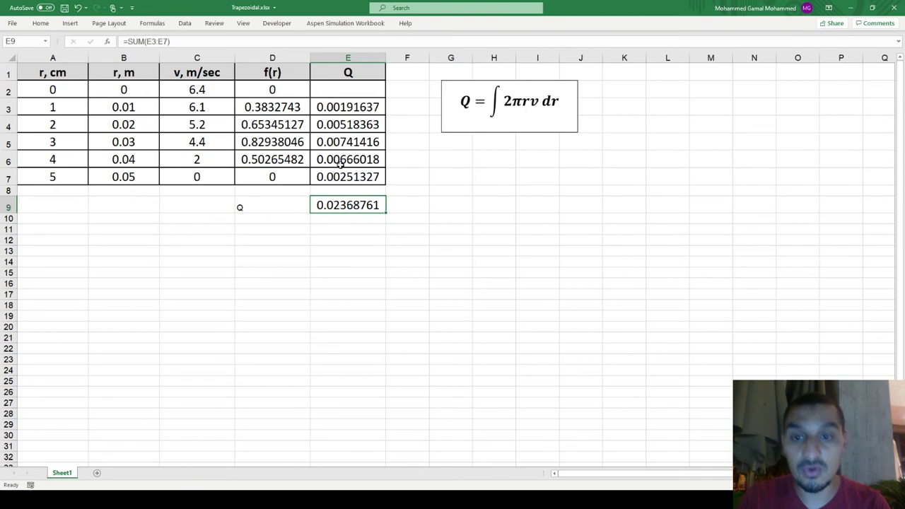
# Enter the unit 'm3/sec' in F9 beside the Q total
pyautogui.press('Right')
pyautogui.write('m')
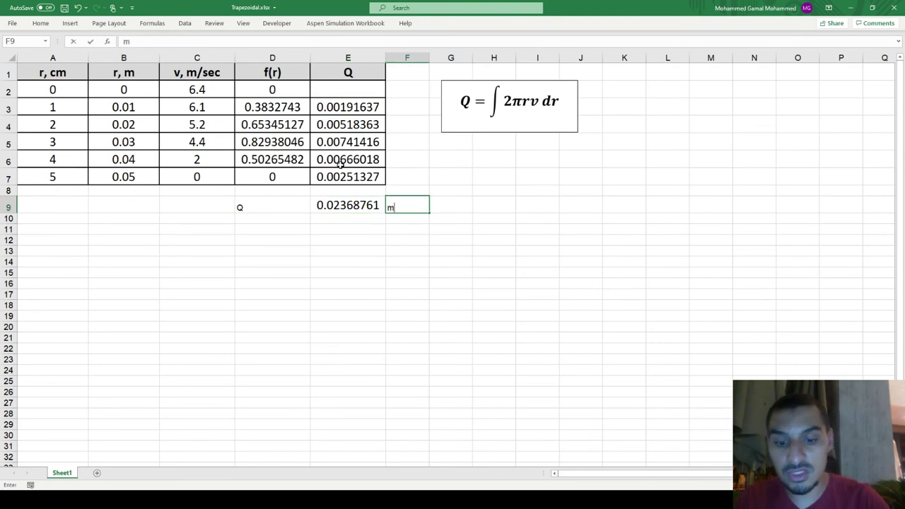
pyautogui.write('3/')
pyautogui.press('BackSpace')
pyautogui.write('3/sec')
pyautogui.press('Return')
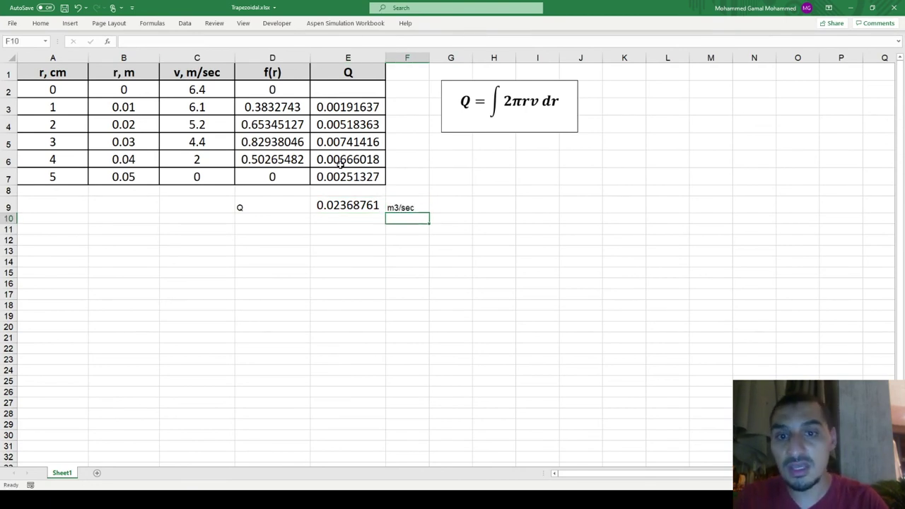
# Select the r, m and v columns in B1:C7 for charting
pyautogui.press('Left')
pyautogui.press('Left')
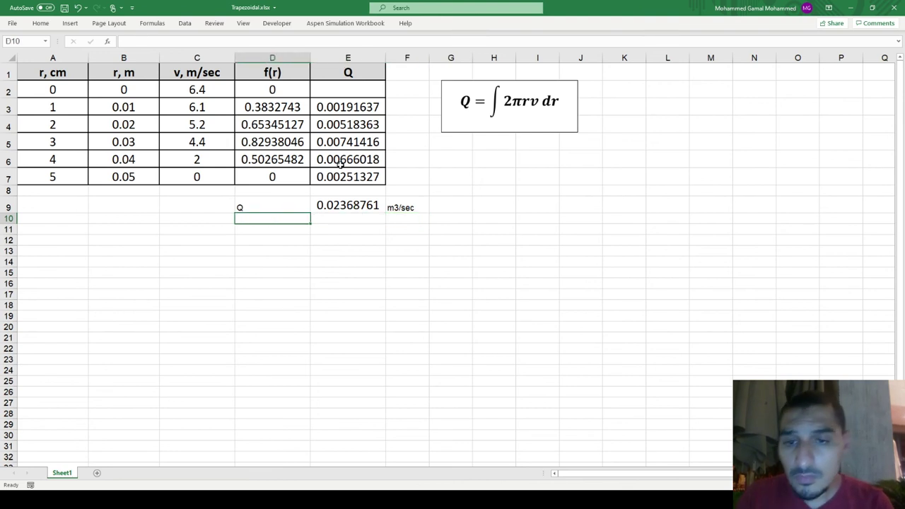
pyautogui.press('Left')
pyautogui.moveTo(113, 73); pyautogui.dragTo(164, 173)
# Insert a Scatter with Smooth Lines and Markers chart of v against r
pyautogui.click(69, 23)
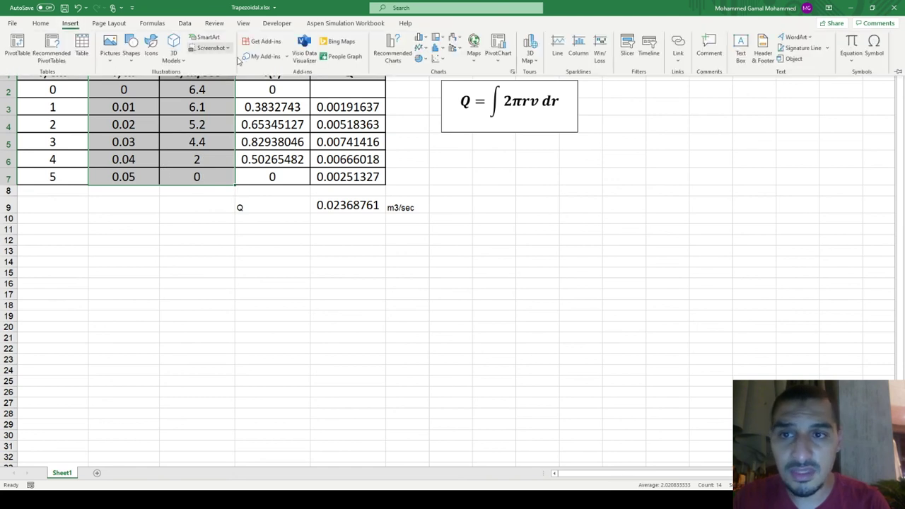
pyautogui.click(436, 59)
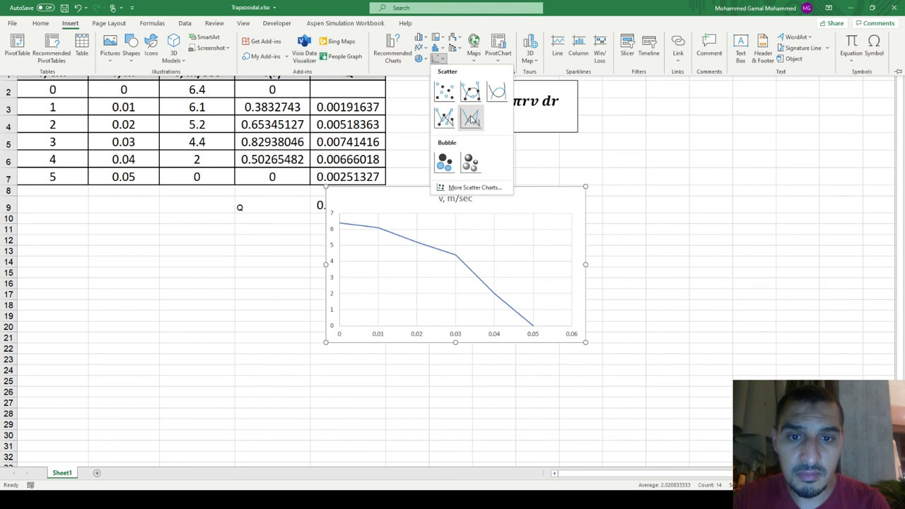
pyautogui.click(472, 91)
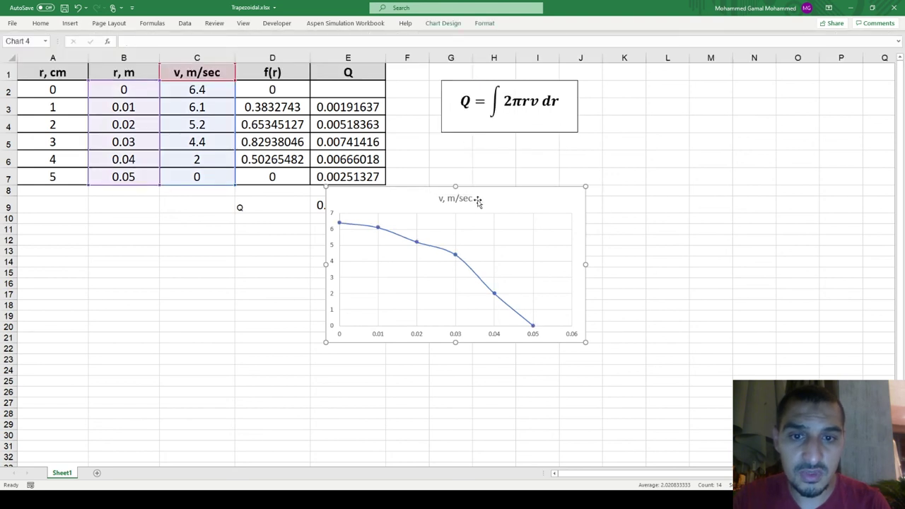
# Move the v chart below the table and add a copy to its right plotting f(r)
pyautogui.moveTo(479, 188); pyautogui.dragTo(306, 267)
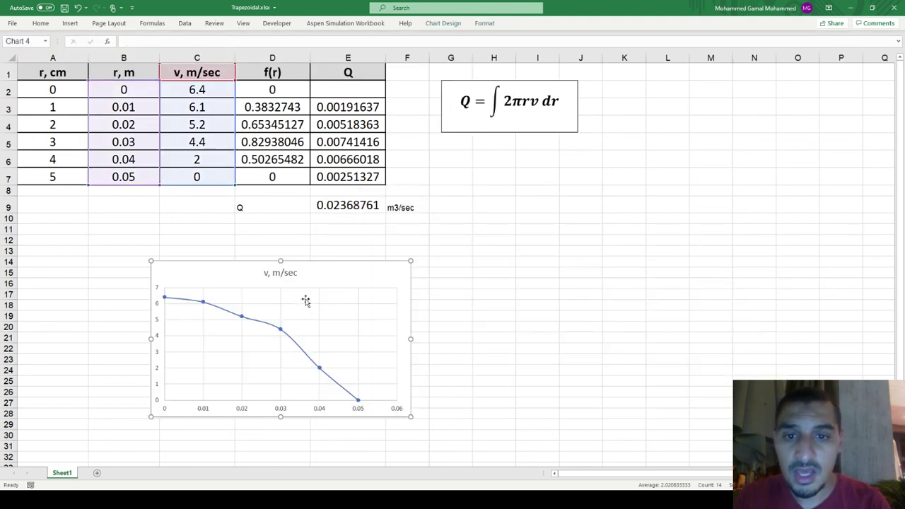
pyautogui.moveTo(557, 302); pyautogui.dragTo(640, 296)
pyautogui.moveTo(228, 86); pyautogui.dragTo(269, 89)
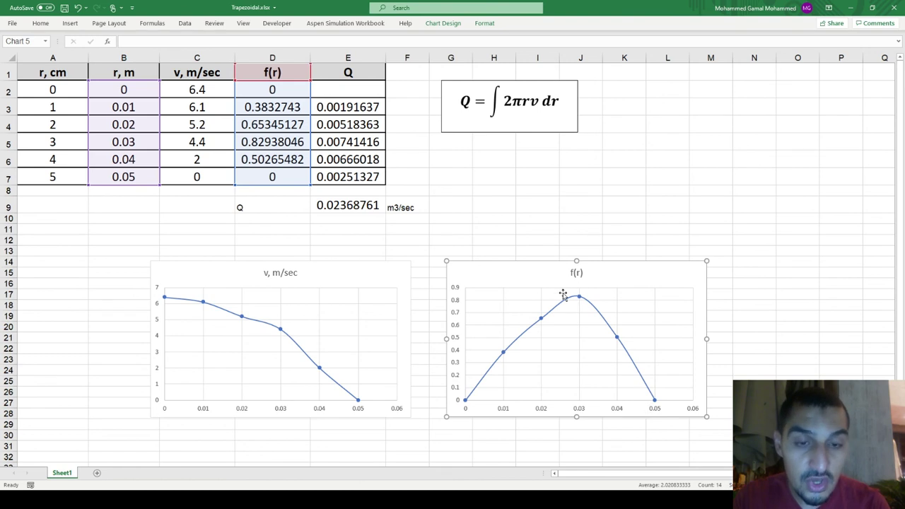
pyautogui.click(344, 199)
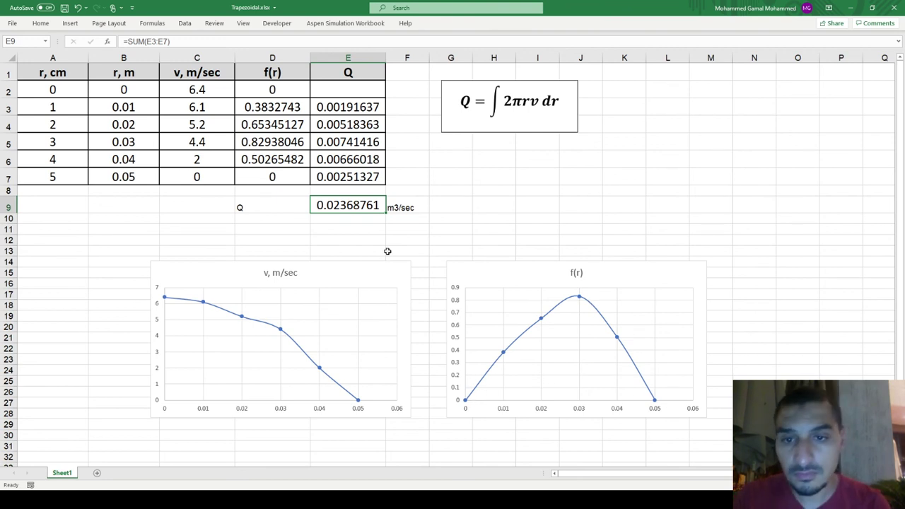
pyautogui.click(282, 173)
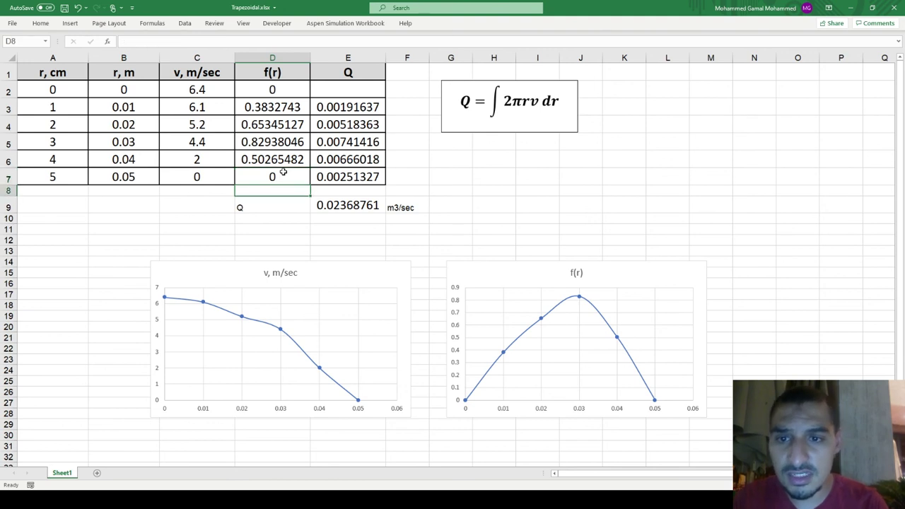
pyautogui.keyDown('ctrl'); pyautogui.click(278, 87); pyautogui.keyUp('ctrl')
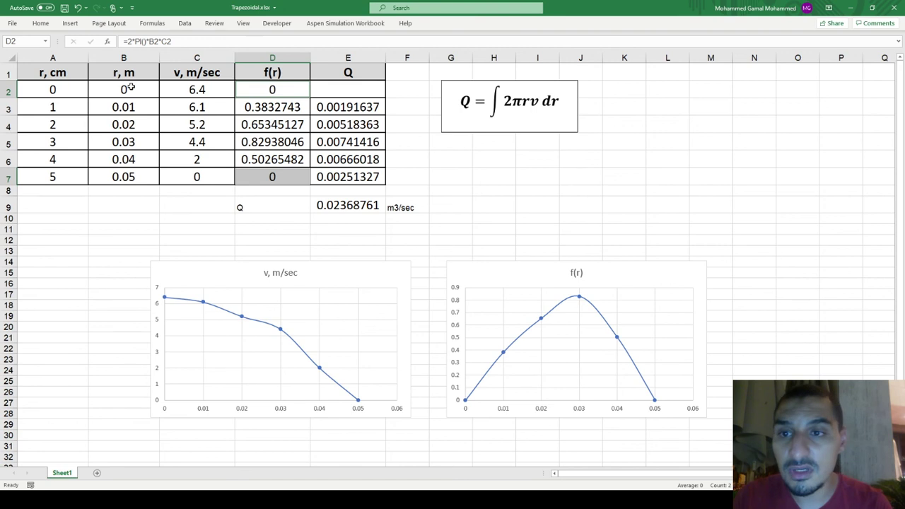
pyautogui.click(241, 90)
pyautogui.click(126, 85)
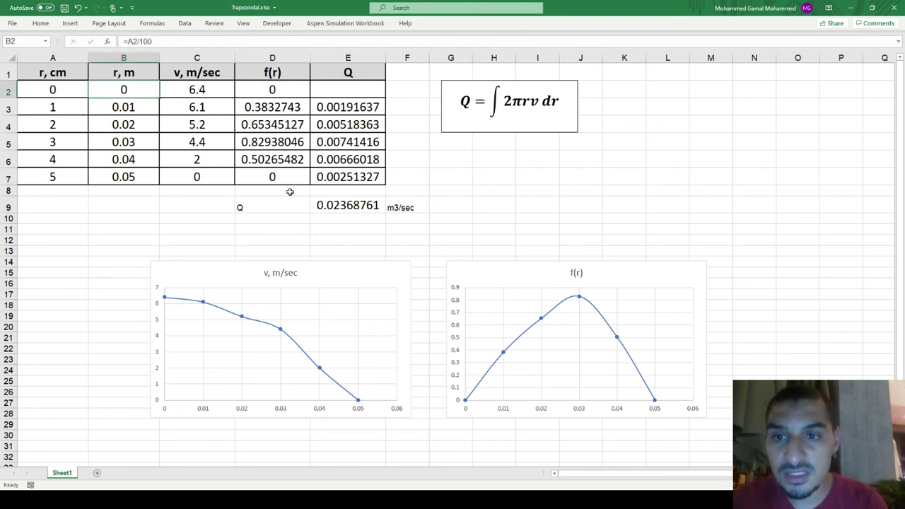
pyautogui.click(270, 177)
pyautogui.click(210, 176)
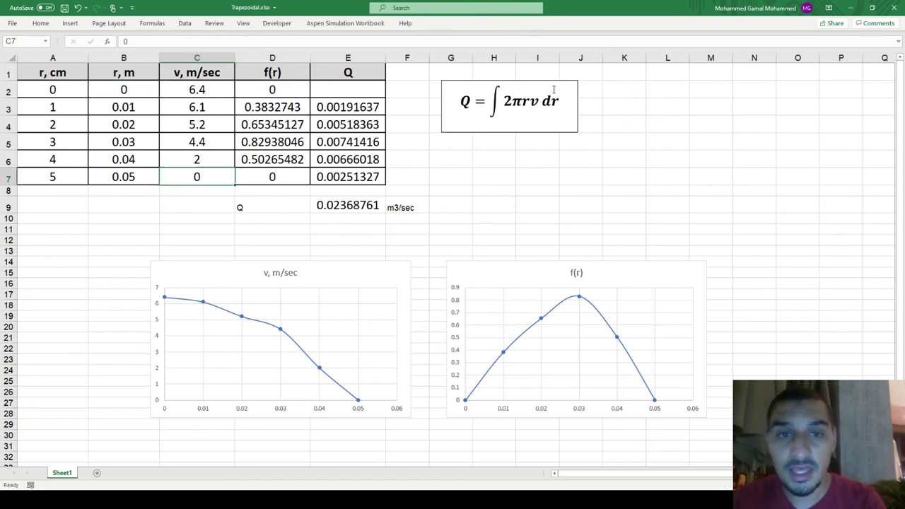
pyautogui.moveTo(499, 100); pyautogui.dragTo(539, 101)
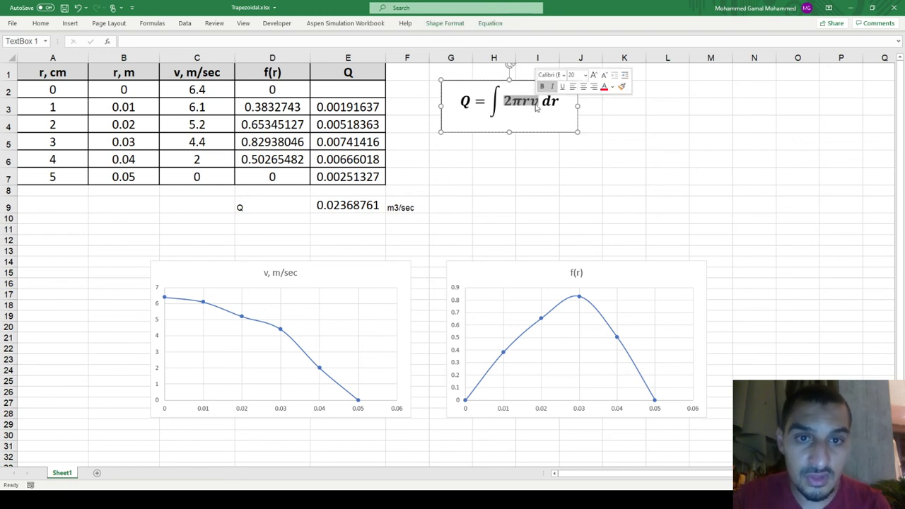
pyautogui.click(517, 241)
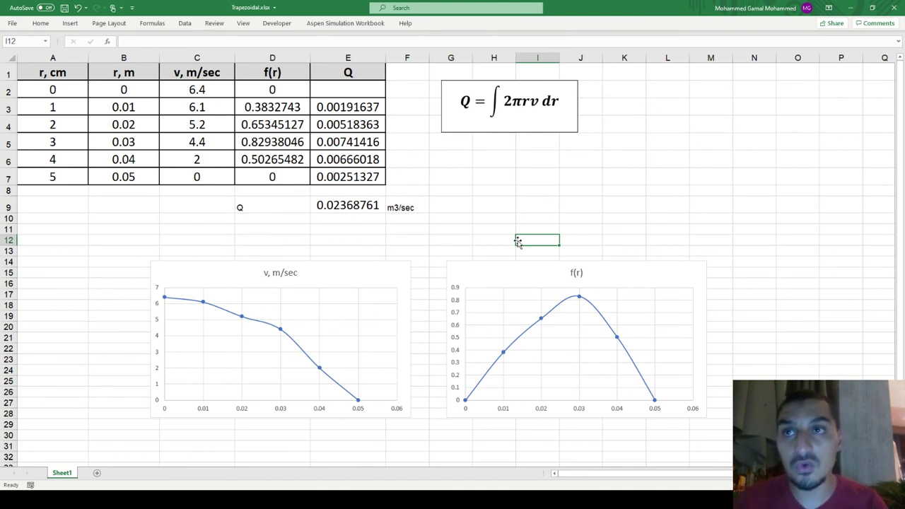
pyautogui.click(430, 192)
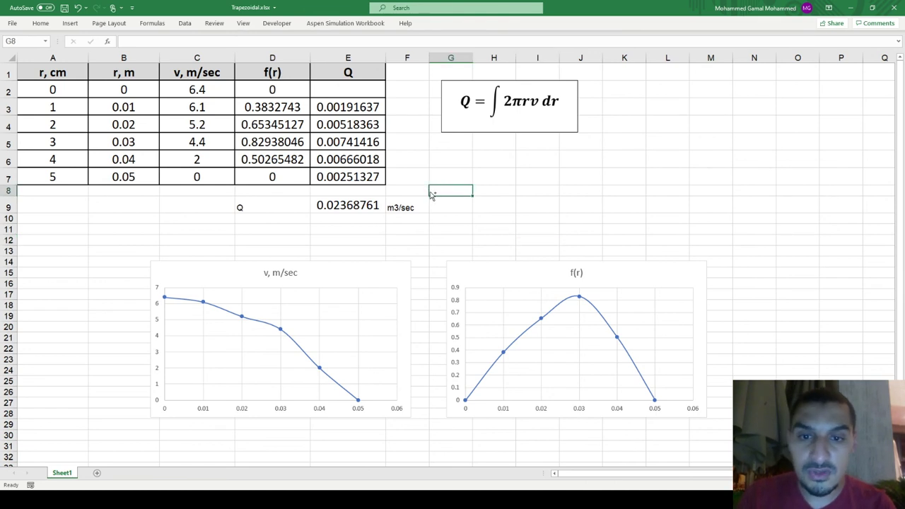
pyautogui.hotkey('ctrl', 'Home')
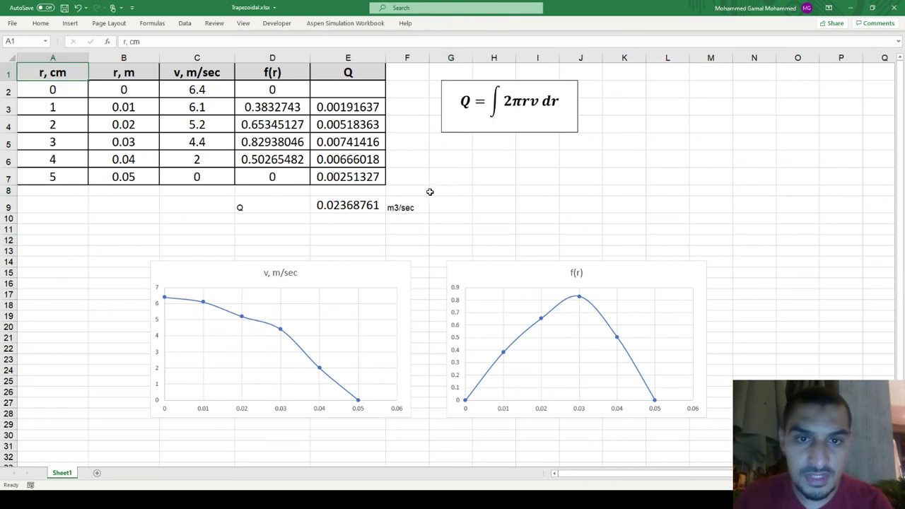